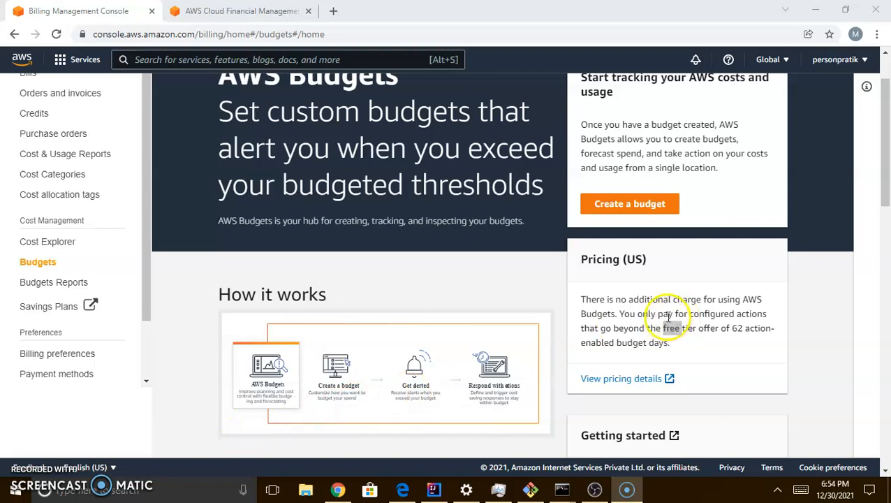
# Read the pricing details for AWS Budgets, Budgets Reports and the Cost Explorer API.
pyautogui.moveTo(670, 314); pyautogui.dragTo(734, 342)
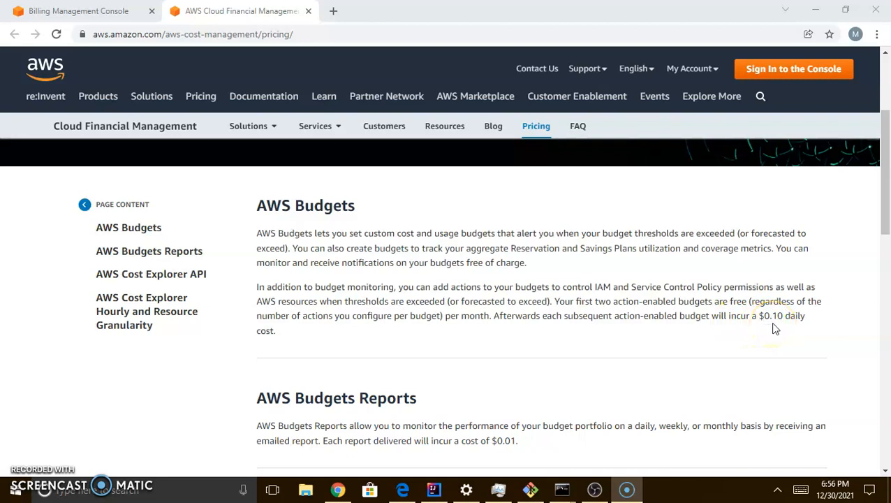
pyautogui.scroll(-2, 506, 340)
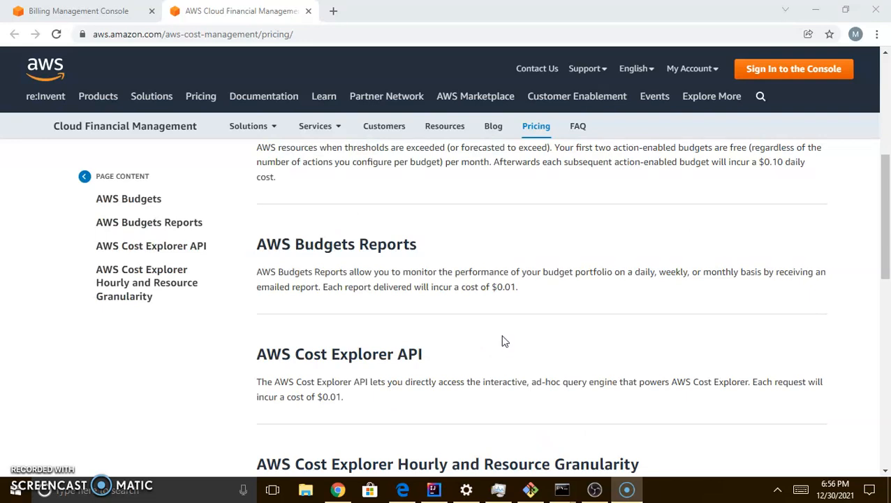
pyautogui.click(353, 357)
pyautogui.click(572, 327)
pyautogui.moveTo(879, 233); pyautogui.dragTo(876, 292)
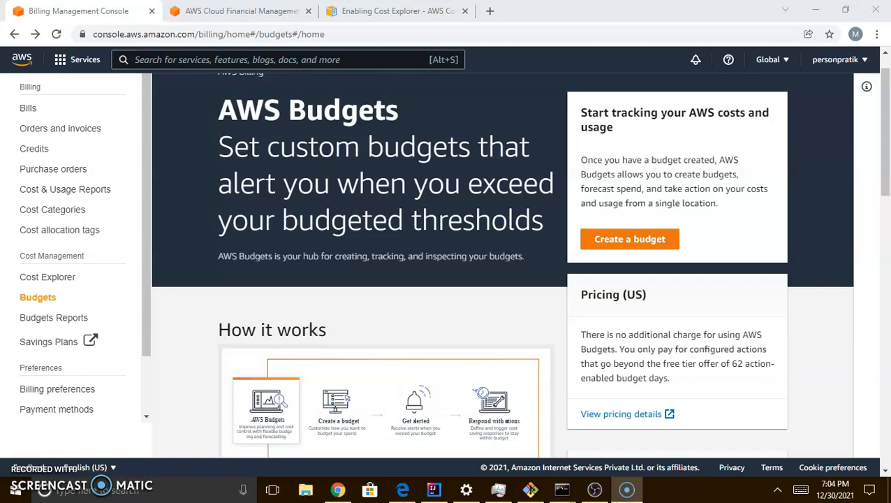
# Start creating a budget with the recommended Cost budget type and continue to the budget setup.
pyautogui.click(643, 240)
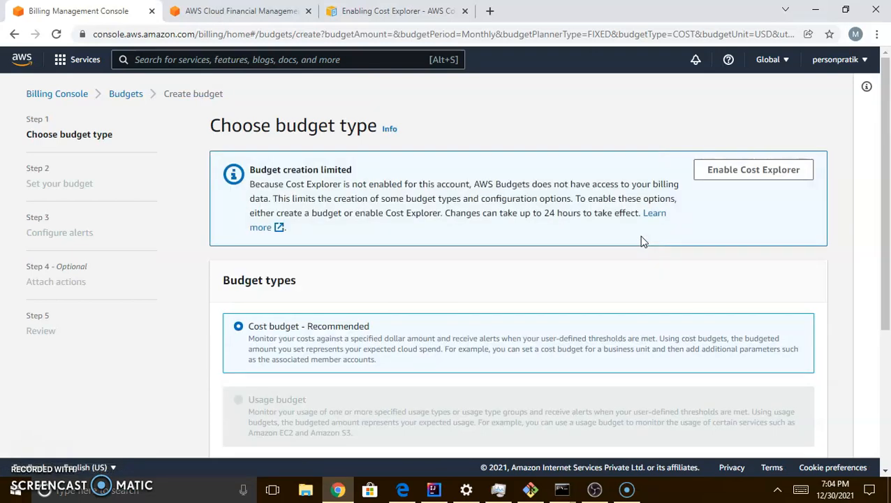
pyautogui.moveTo(875, 159); pyautogui.dragTo(881, 190)
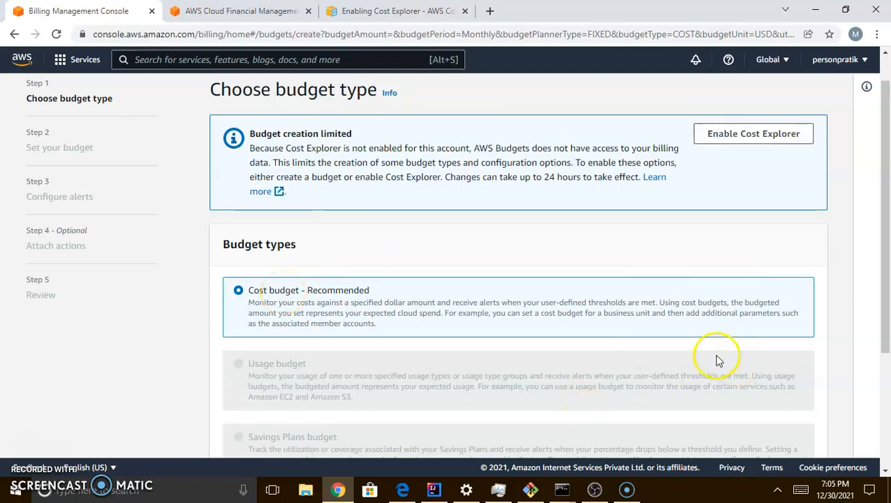
pyautogui.moveTo(879, 312); pyautogui.dragTo(884, 440)
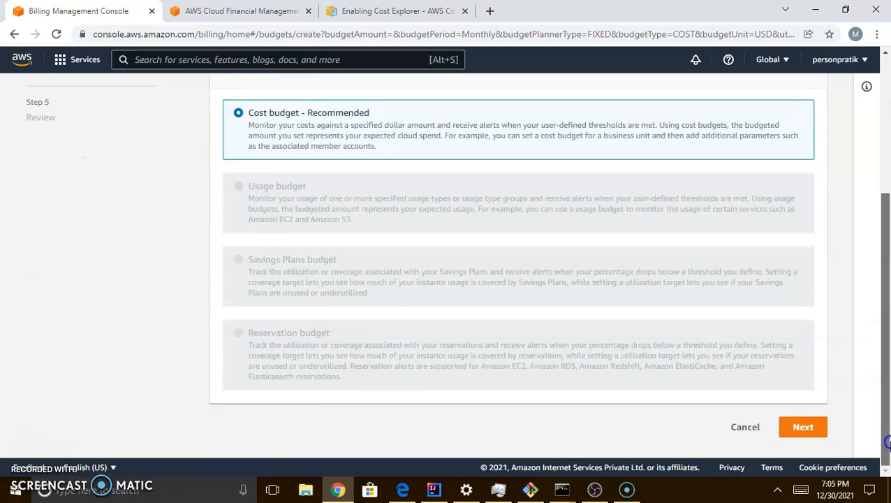
pyautogui.click(805, 427)
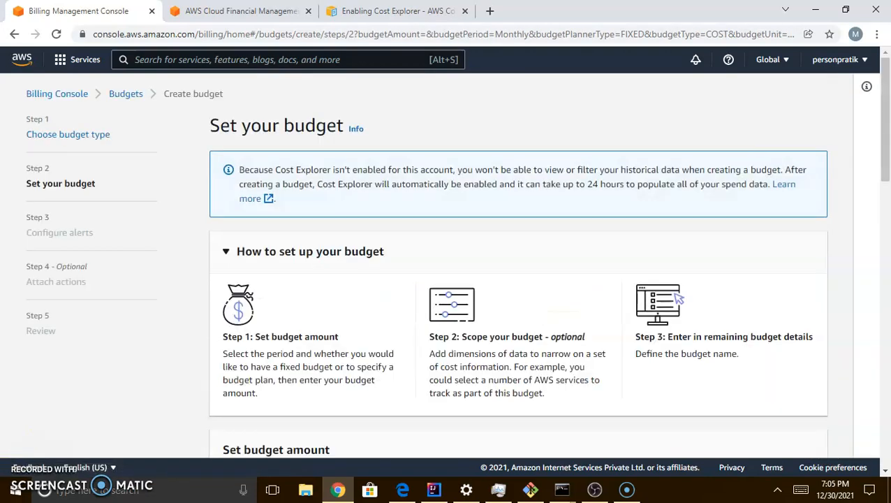
pyautogui.moveTo(884, 152); pyautogui.dragTo(886, 225)
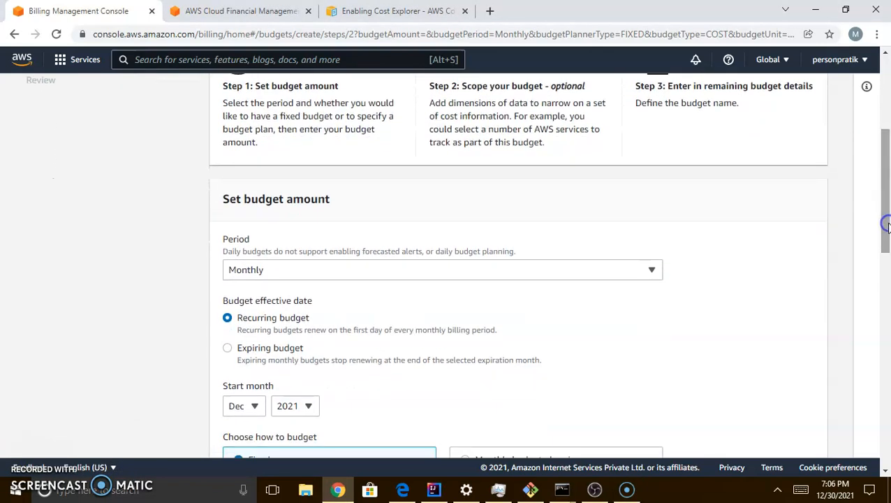
pyautogui.click(511, 273)
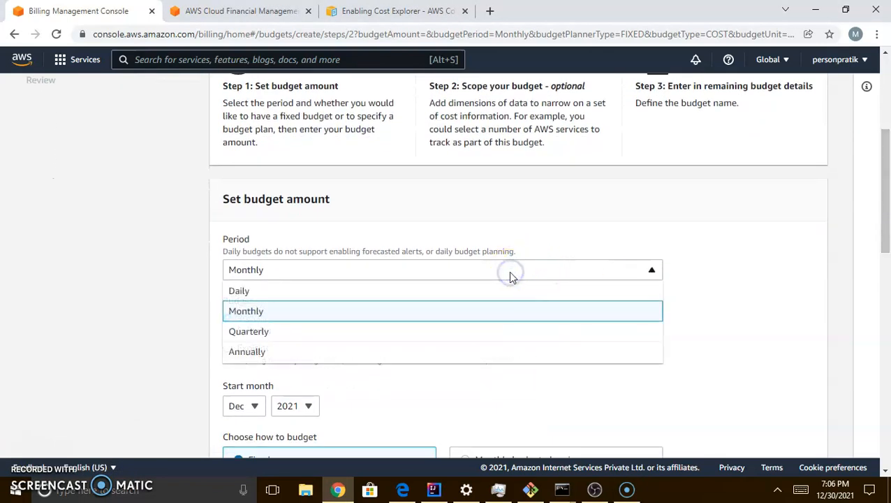
pyautogui.click(432, 292)
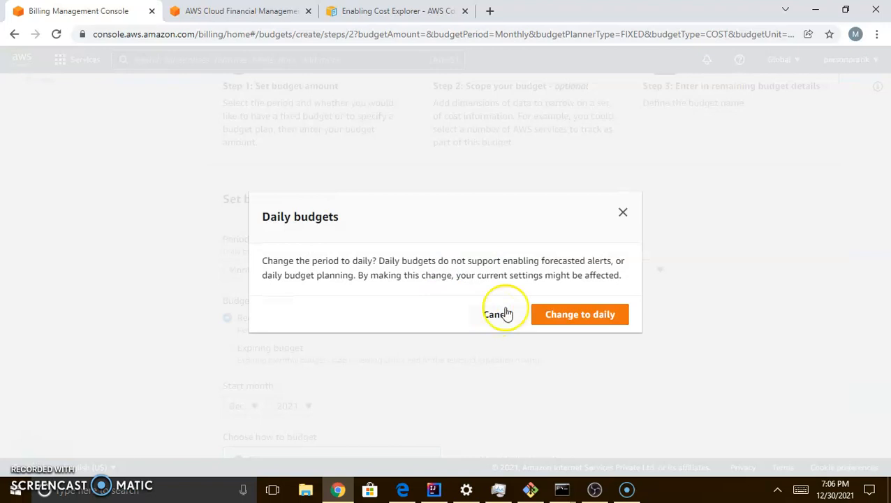
pyautogui.click(625, 213)
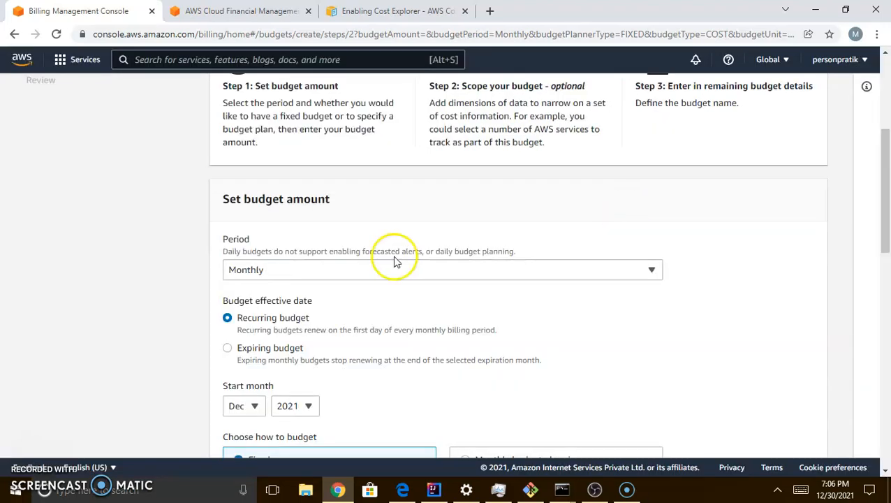
# Use the Fixed budgeting method for the monthly budget and set the budgeted amount to $10.
pyautogui.moveTo(886, 229); pyautogui.dragTo(884, 255)
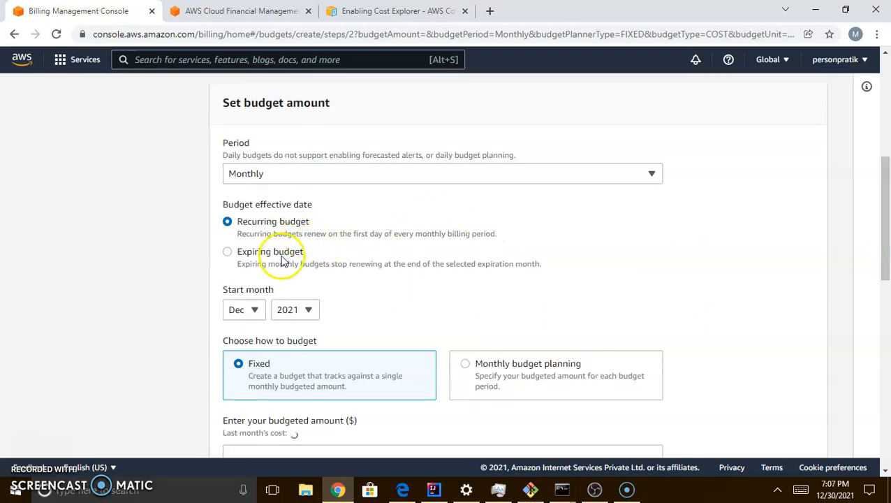
pyautogui.moveTo(887, 225); pyautogui.dragTo(882, 259)
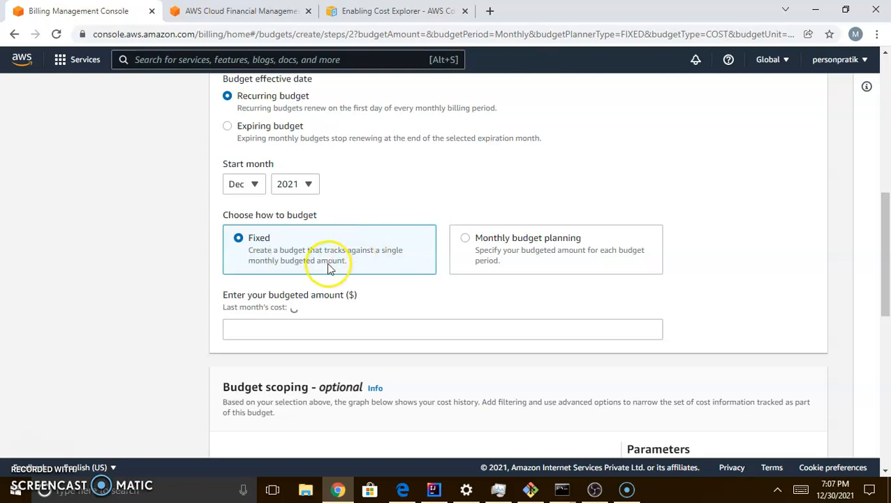
pyautogui.click(468, 240)
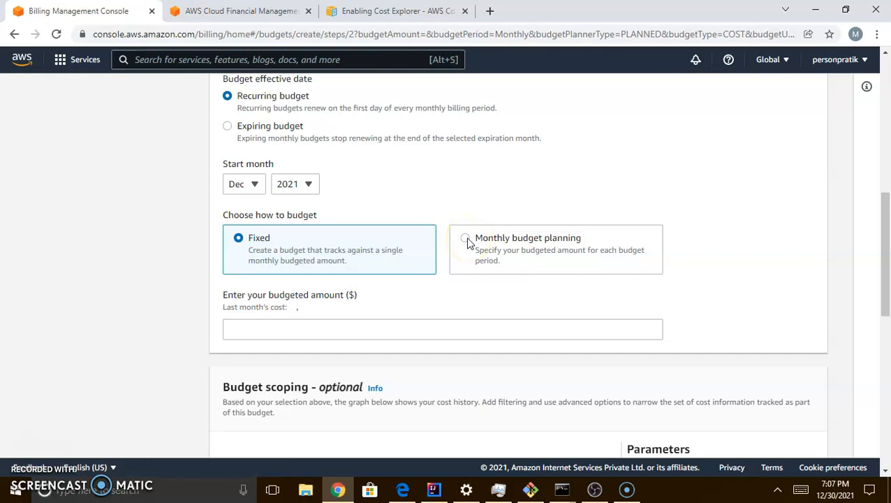
pyautogui.moveTo(886, 265)
pyautogui.mouseDown()
pyautogui.moveTo(880, 298)
pyautogui.moveTo(880, 269)
pyautogui.mouseUp()
pyautogui.click(239, 188)
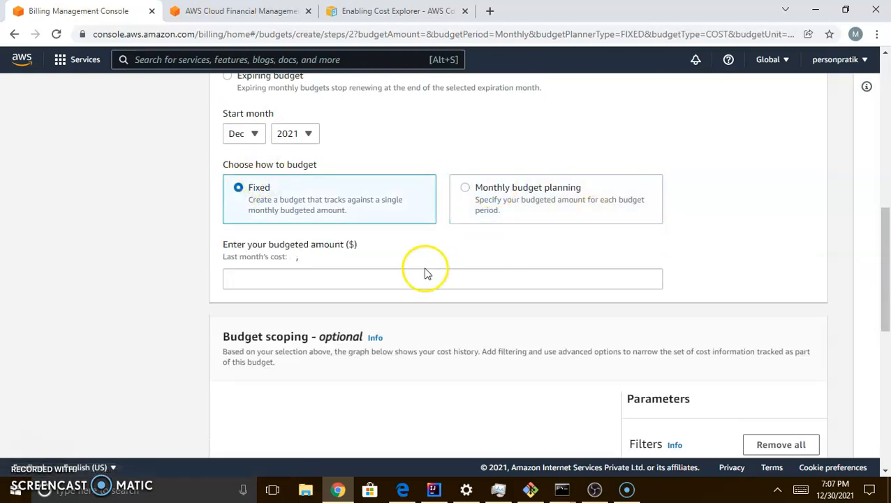
pyautogui.click(407, 277)
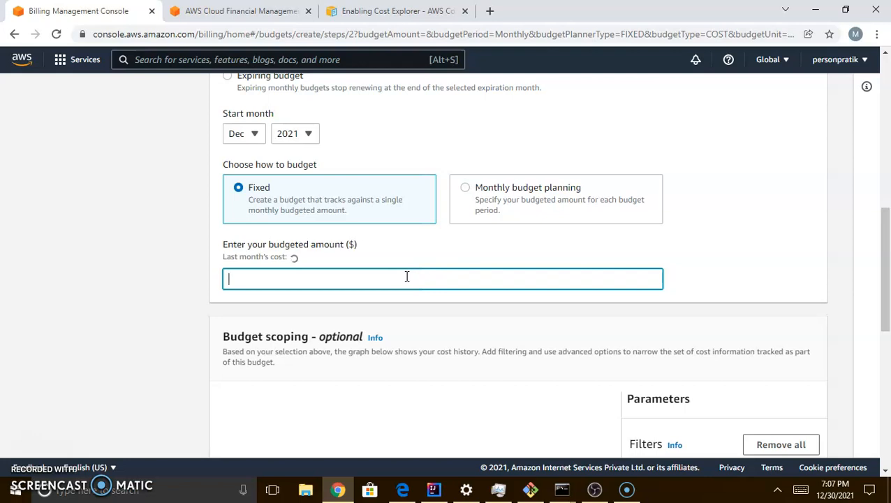
pyautogui.write('10')
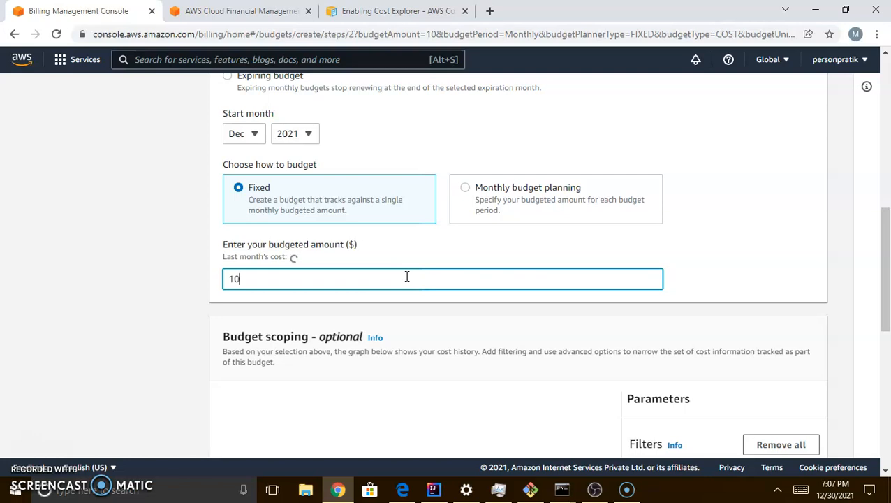
pyautogui.click(352, 244)
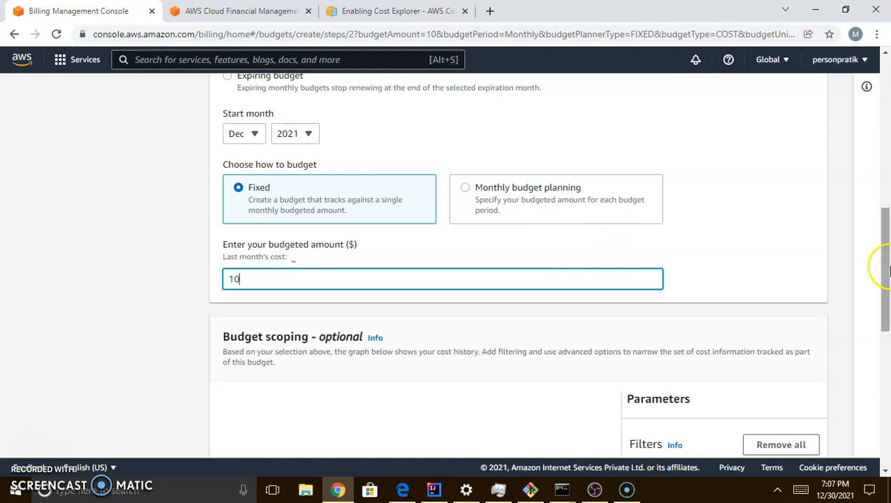
# Name the budget Monthly_Cost and continue to the alert configuration.
pyautogui.moveTo(886, 269); pyautogui.dragTo(885, 419)
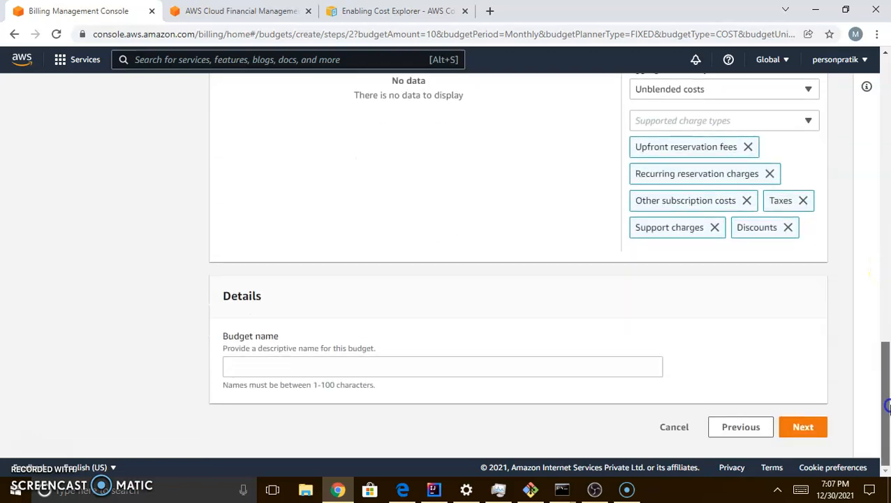
pyautogui.click(377, 369)
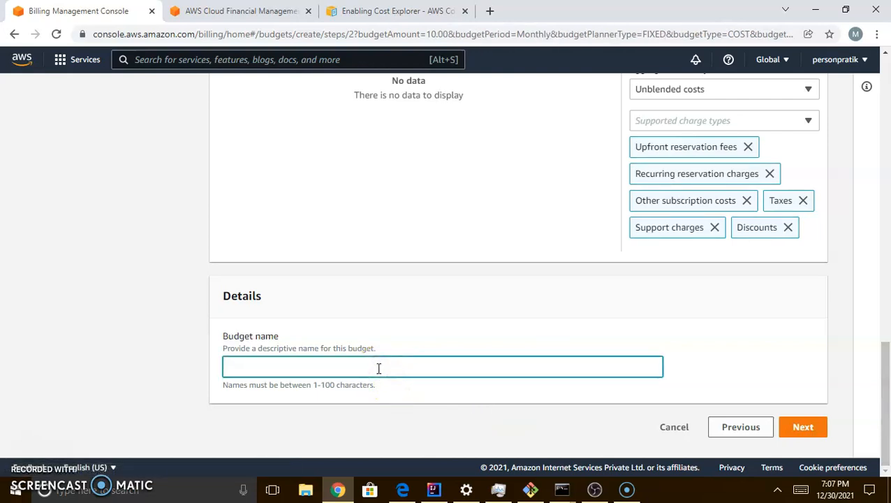
pyautogui.write('Monthly_Cost')
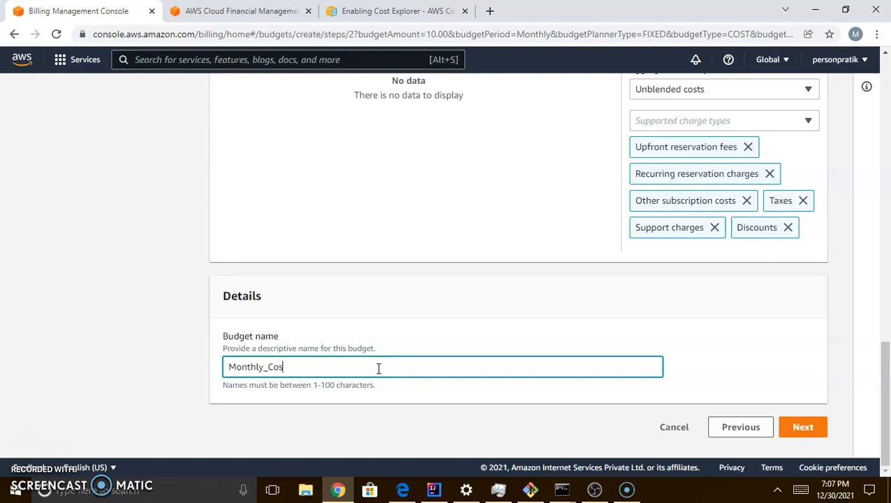
pyautogui.click(803, 427)
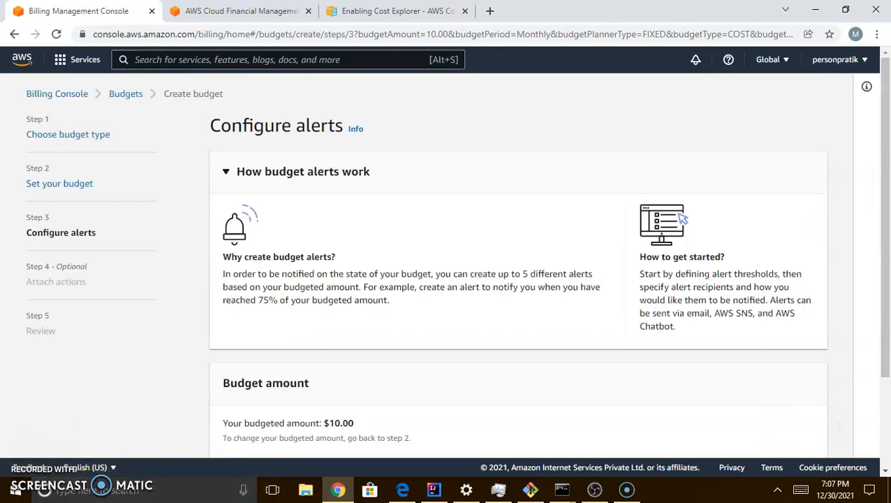
# Use a threshold of 75% of the budgeted amount on actual cost for Alert #1 and continue to attaching actions.
pyautogui.scroll(-1, 474, 339)
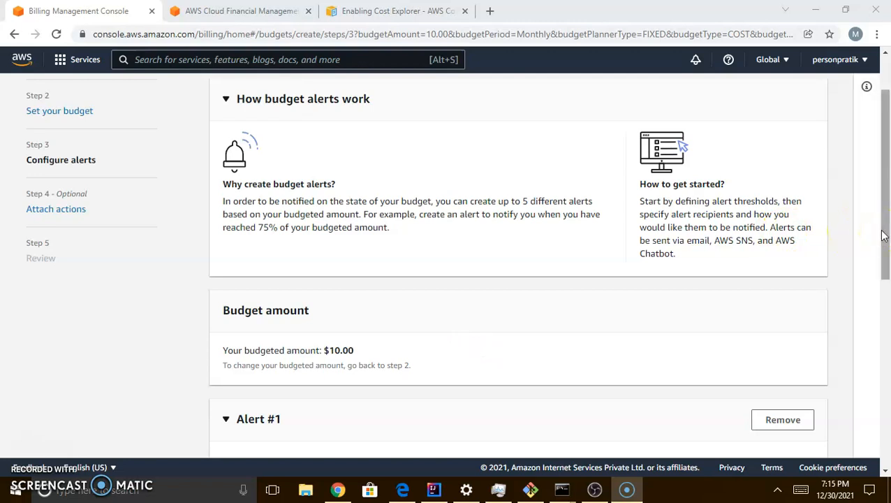
pyautogui.moveTo(884, 235); pyautogui.dragTo(886, 331)
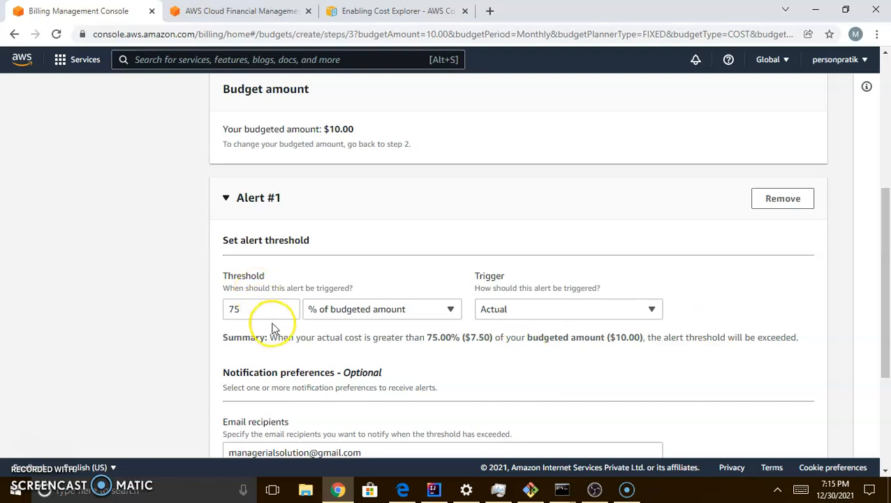
pyautogui.click(253, 311)
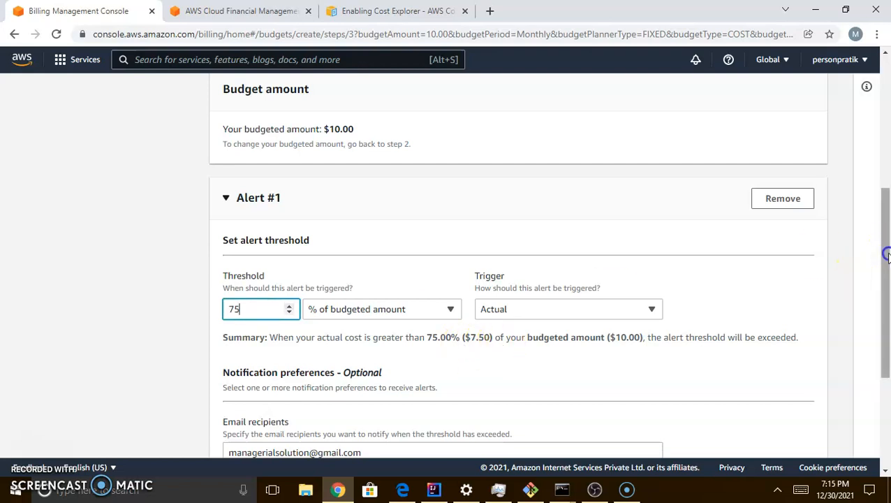
pyautogui.moveTo(883, 252); pyautogui.dragTo(875, 323)
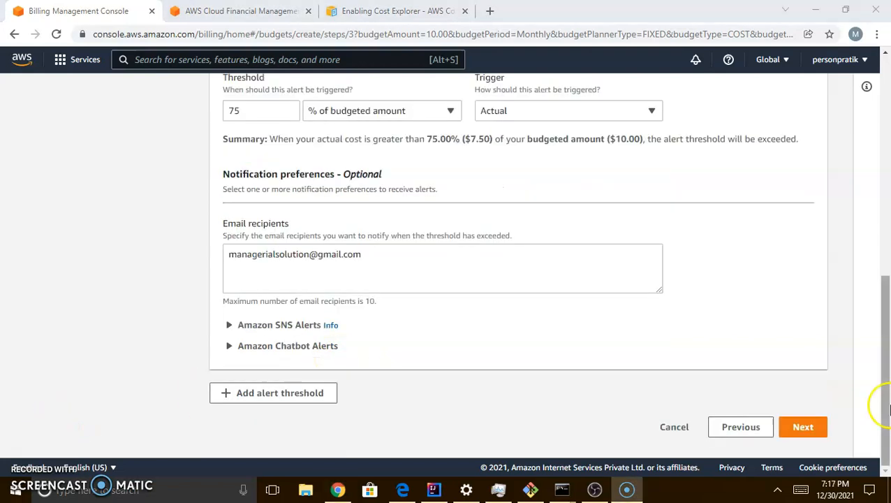
pyautogui.click(804, 429)
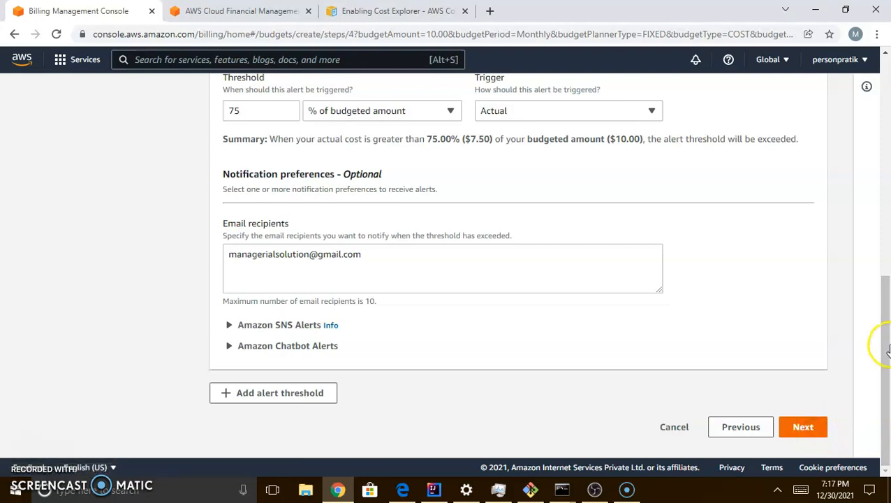
# Examine the IAM role, action type, EC2/RDS stop and region options of Action #1.
pyautogui.click(888, 162)
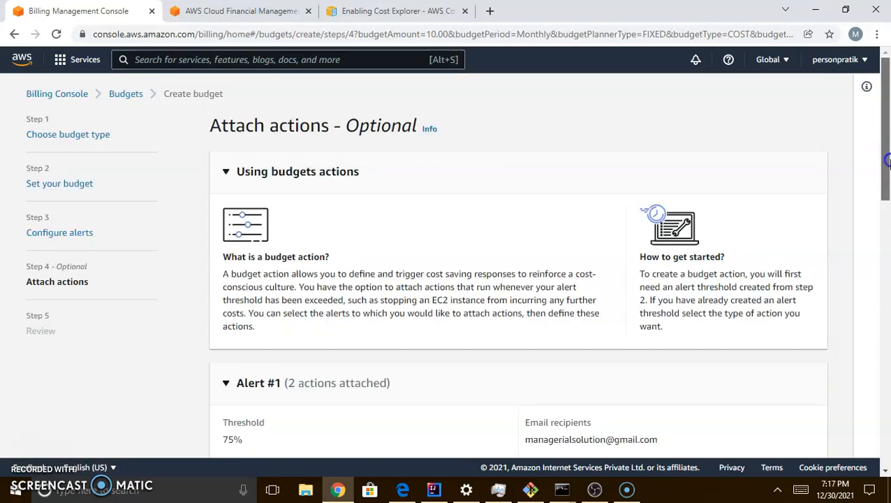
pyautogui.moveTo(889, 162); pyautogui.dragTo(889, 299)
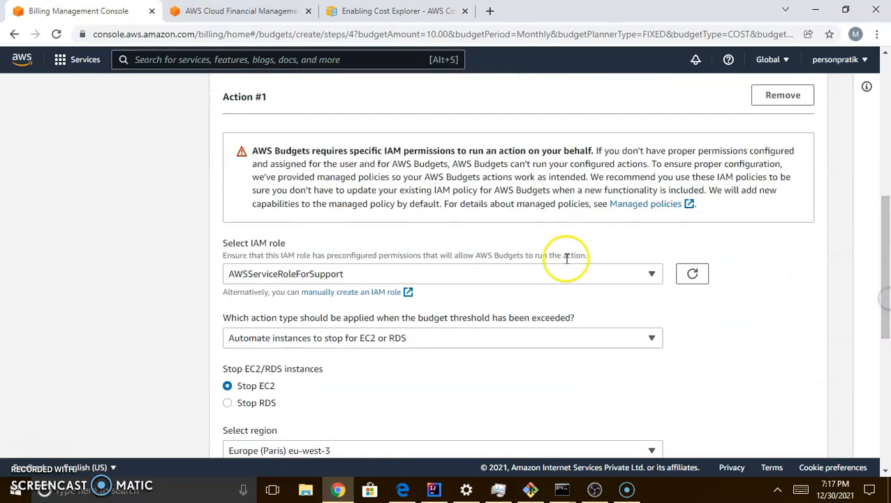
pyautogui.click(537, 276)
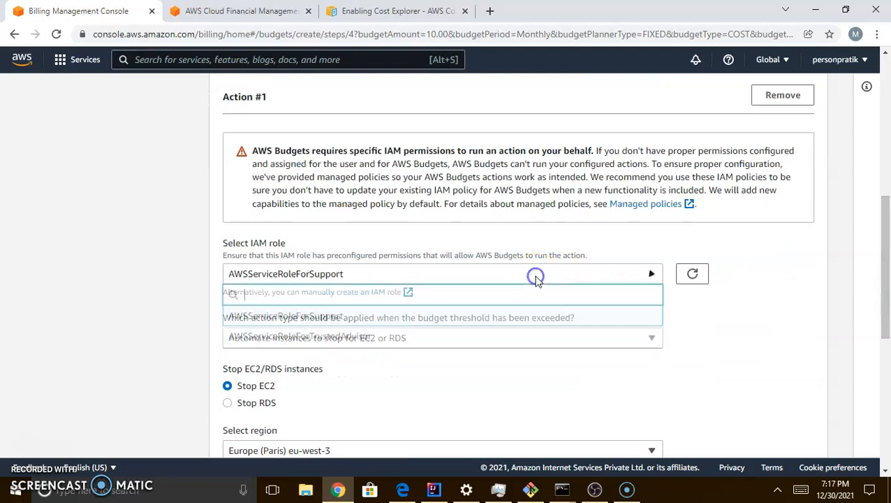
pyautogui.click(690, 353)
pyautogui.scroll(-1, 886, 286)
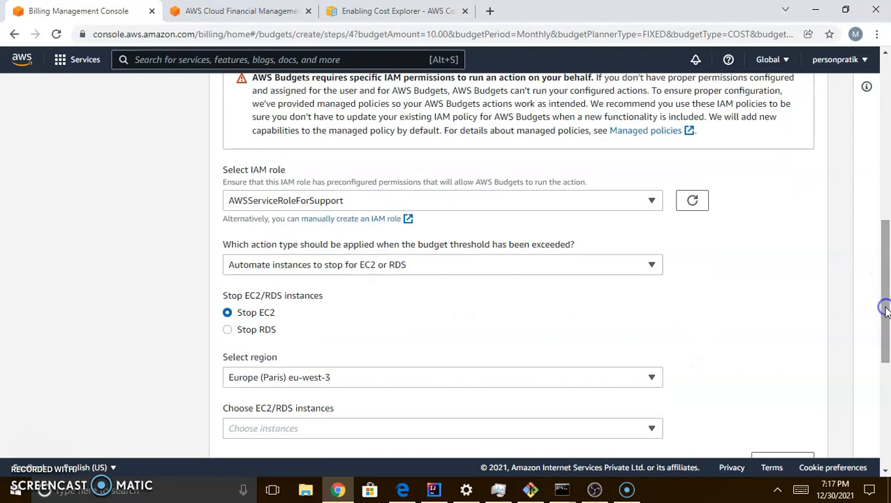
pyautogui.click(621, 269)
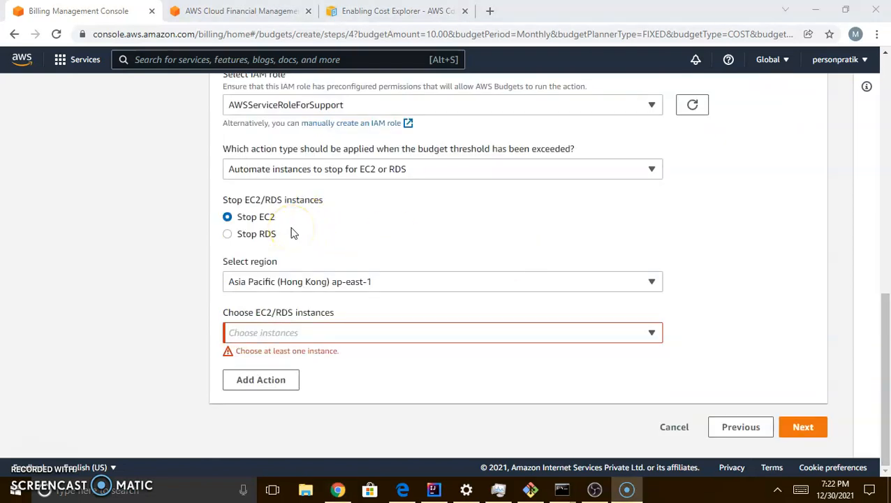
pyautogui.click(307, 283)
pyautogui.click(887, 395)
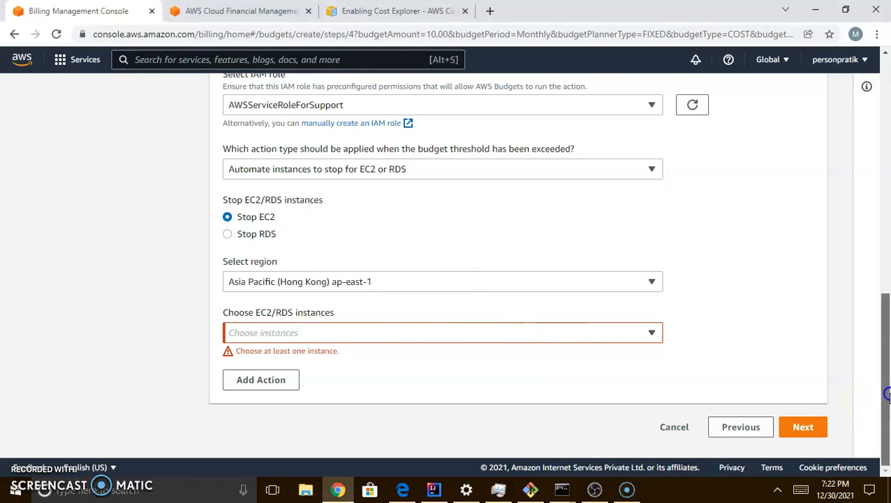
pyautogui.moveTo(888, 395); pyautogui.dragTo(887, 421)
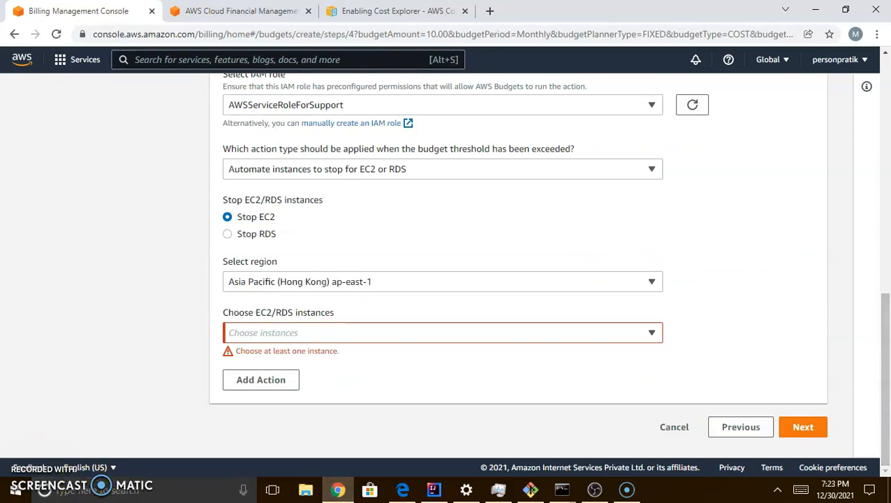
# Remove Action #1 from Alert #1 and go through the review of the budget's settings.
pyautogui.scroll(5, 744, 296)
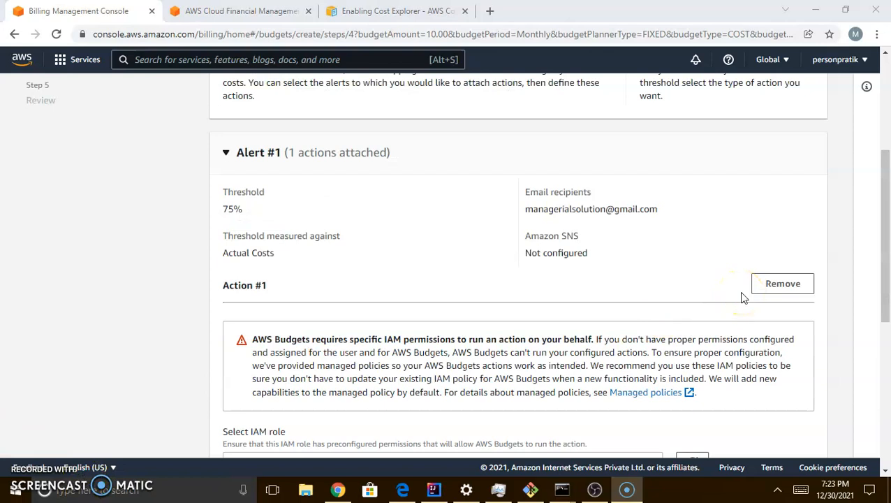
pyautogui.click(783, 289)
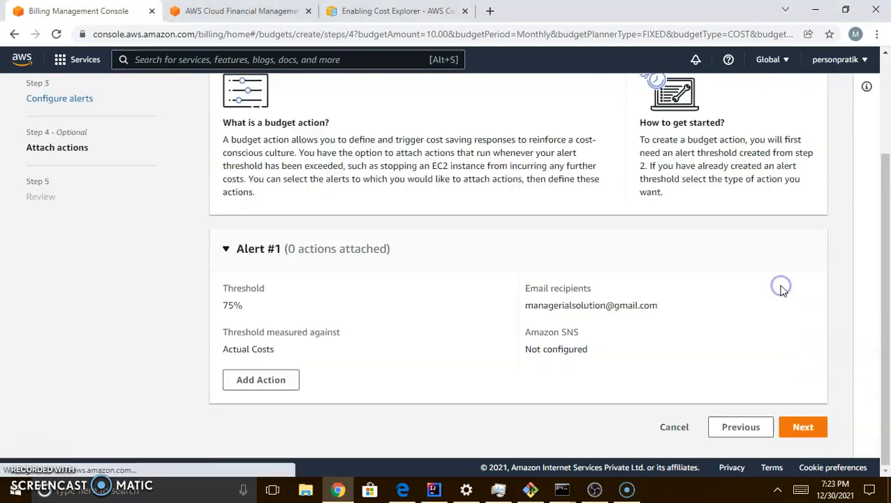
pyautogui.click(808, 429)
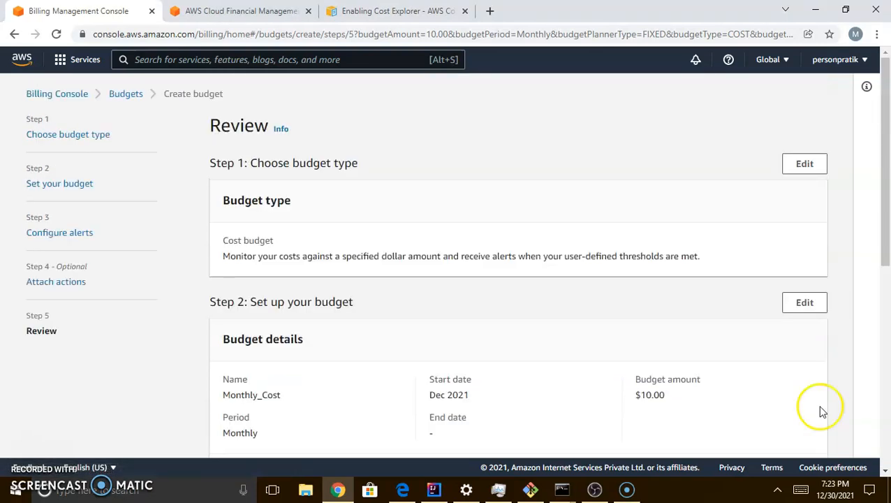
pyautogui.click(888, 225)
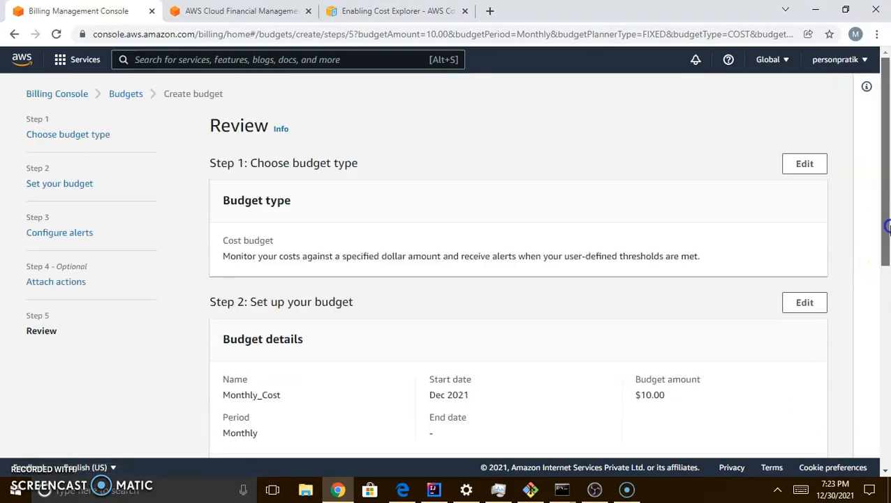
pyautogui.moveTo(888, 227); pyautogui.dragTo(888, 448)
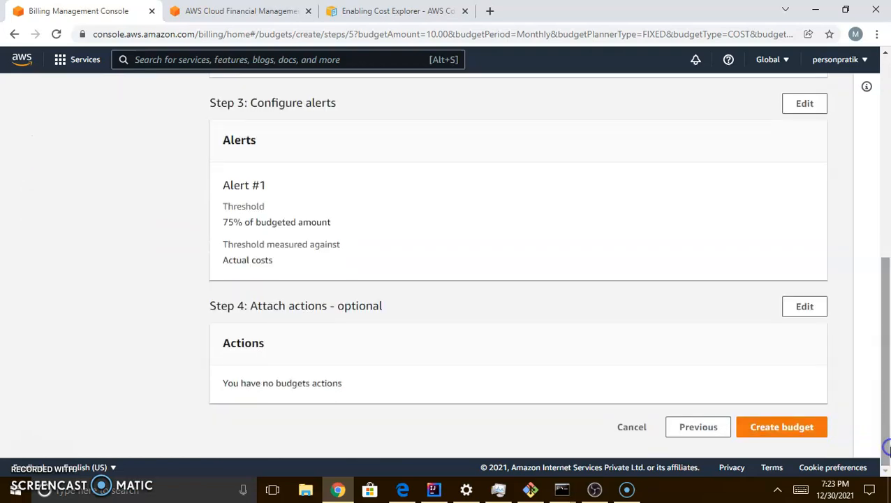